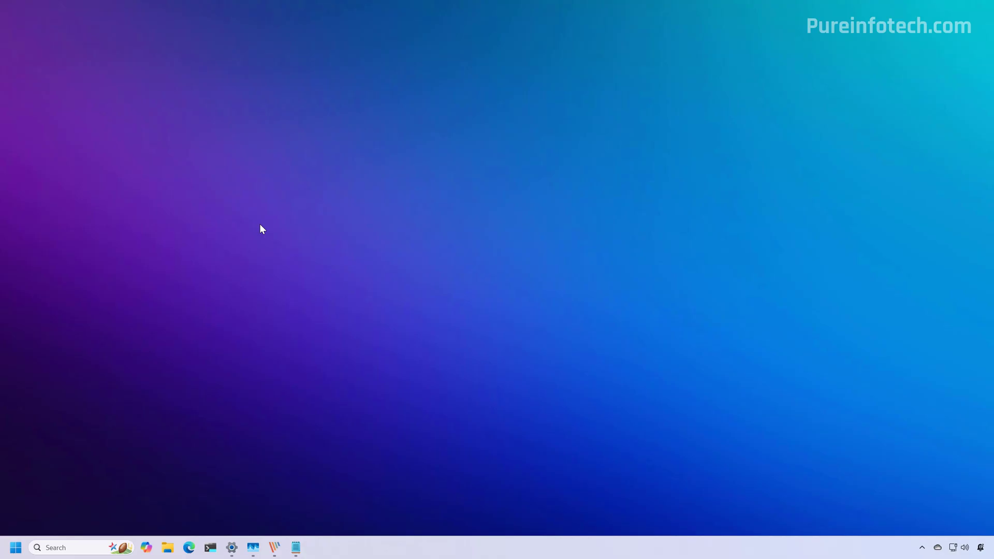
# Open System Information and select the 'A hypervisor has been detected' line in System Summary
pyautogui.press('super')
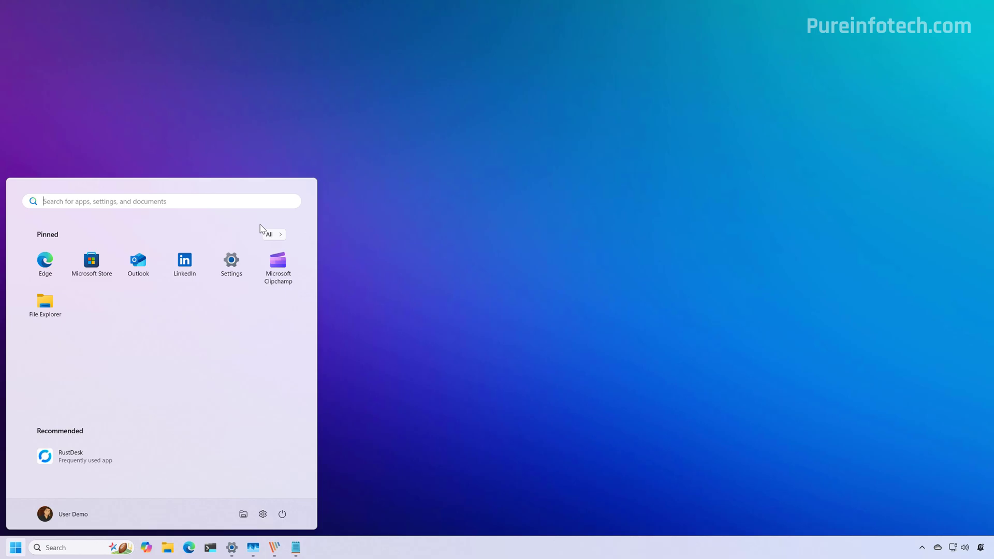
pyautogui.write('system')
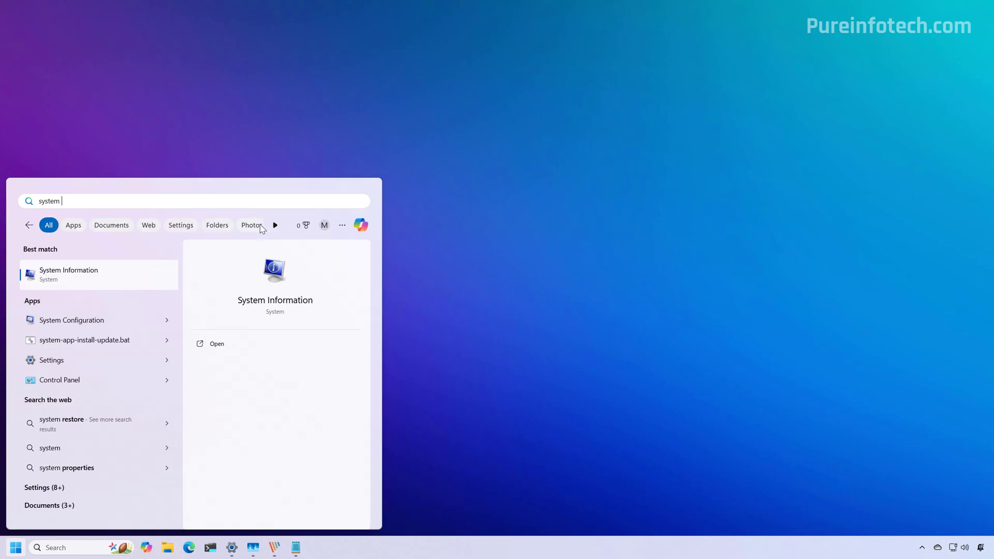
pyautogui.click(89, 275)
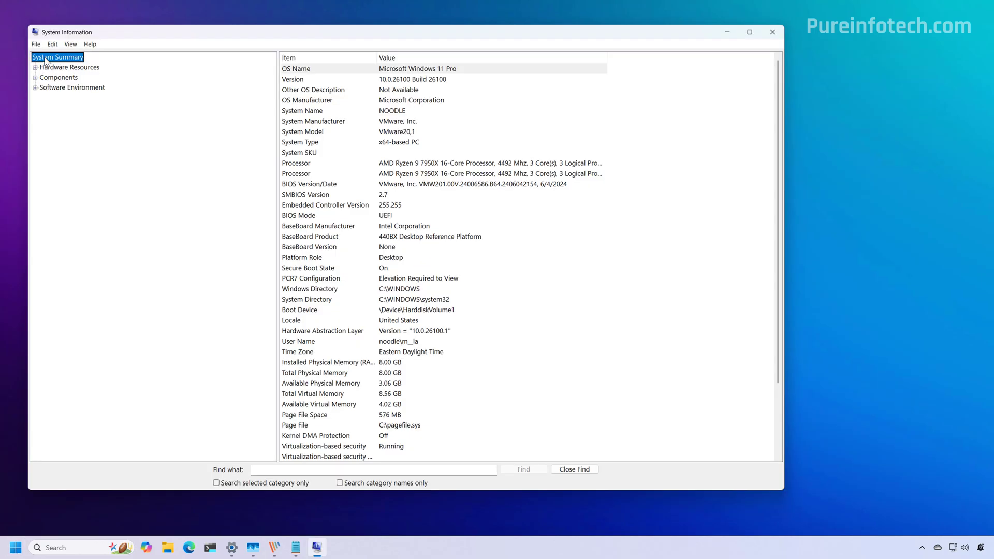
pyautogui.scroll(-3, 508, 260)
pyautogui.click(305, 449)
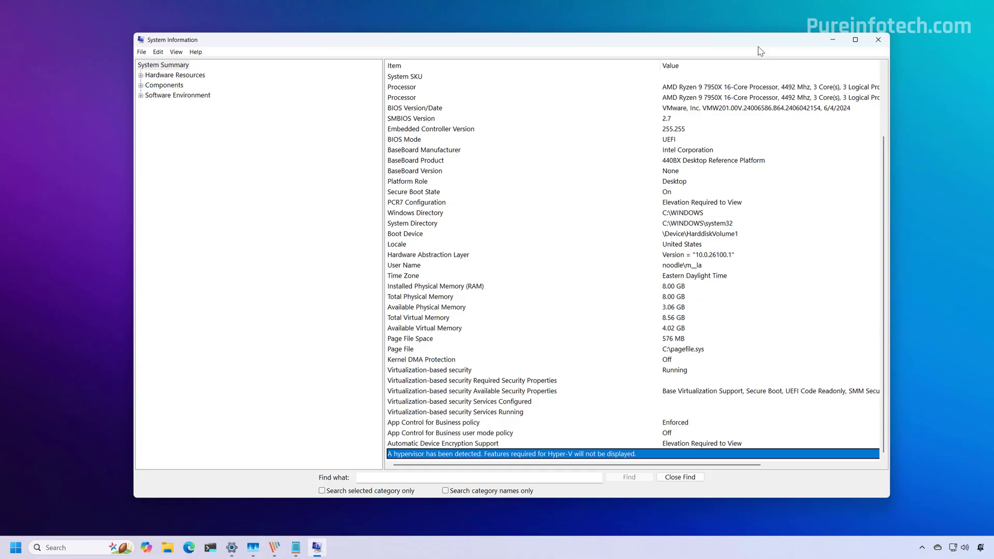
# Close System Information and restart into Advanced startup from Settings > System > Recovery
pyautogui.click(879, 40)
pyautogui.click(232, 547)
pyautogui.click(243, 170)
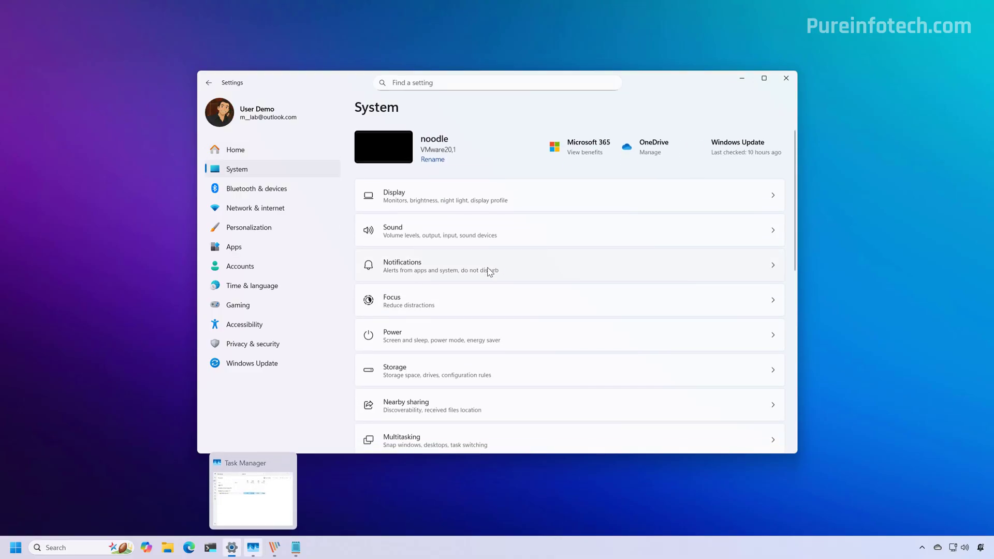
pyautogui.scroll(-6, 466, 251)
pyautogui.click(443, 231)
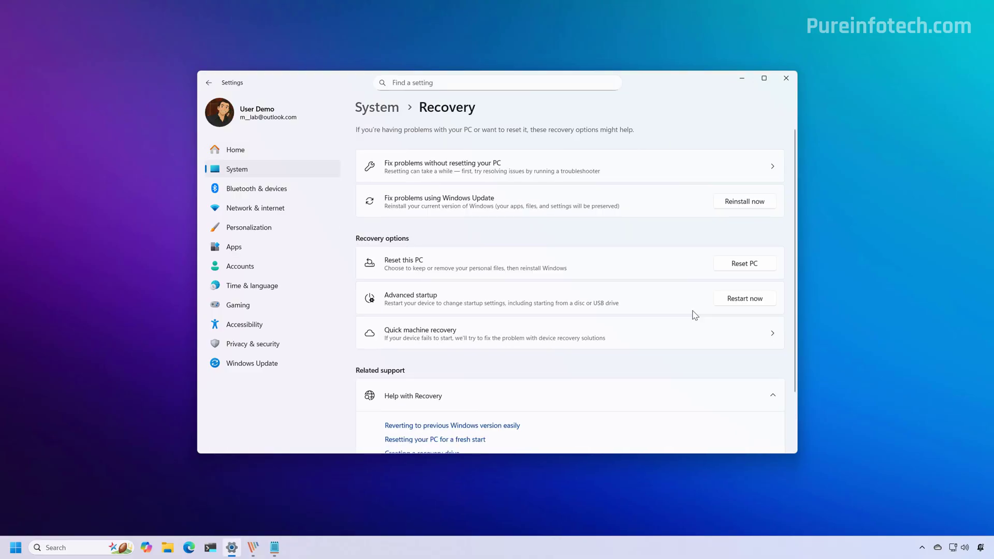
pyautogui.click(752, 300)
pyautogui.click(437, 301)
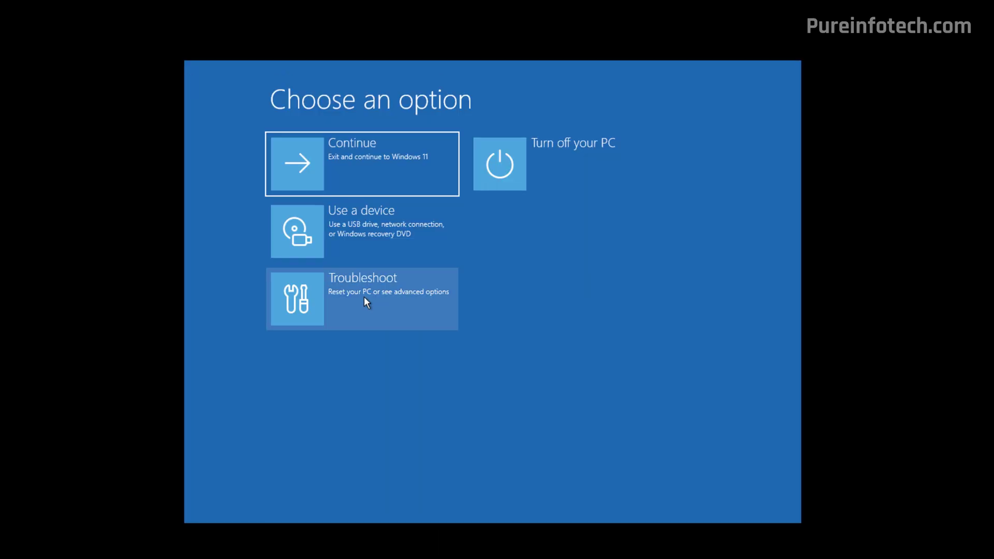
# Choose Troubleshoot > Advanced options > UEFI Firmware Settings to restart into the firmware
pyautogui.click(365, 300)
pyautogui.click(377, 226)
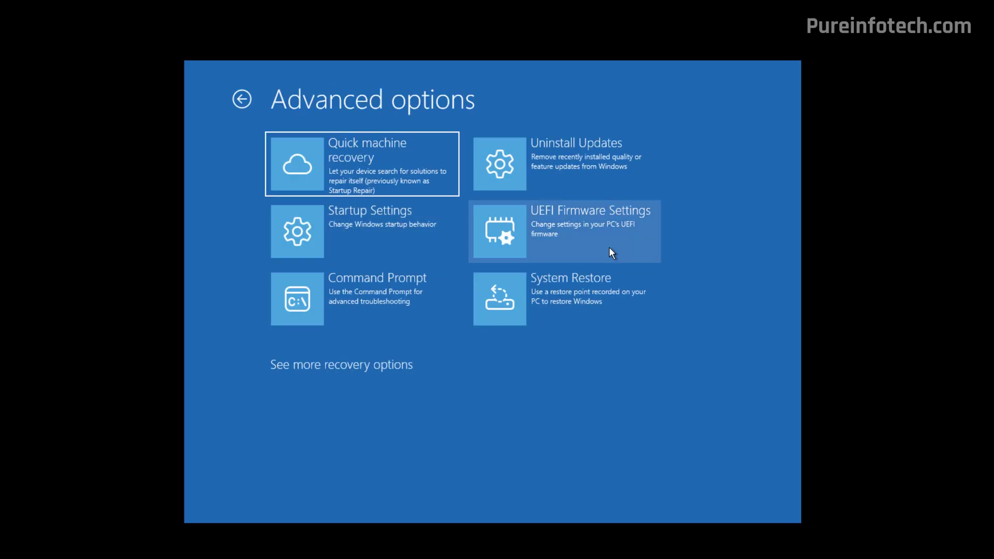
pyautogui.click(610, 239)
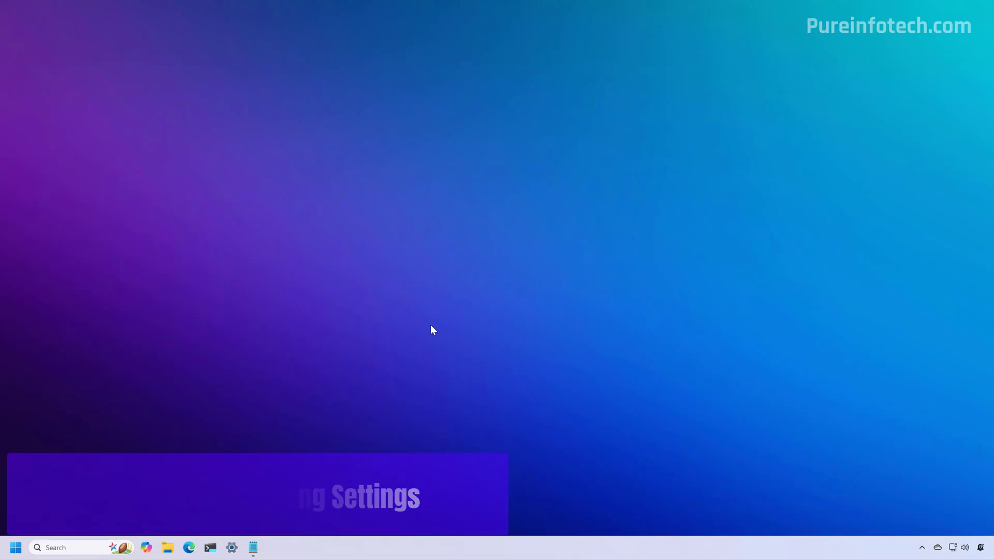
# Turn on Hyper-V, with Management Tools and Platform, under Optional features > More Windows features
pyautogui.press('super')
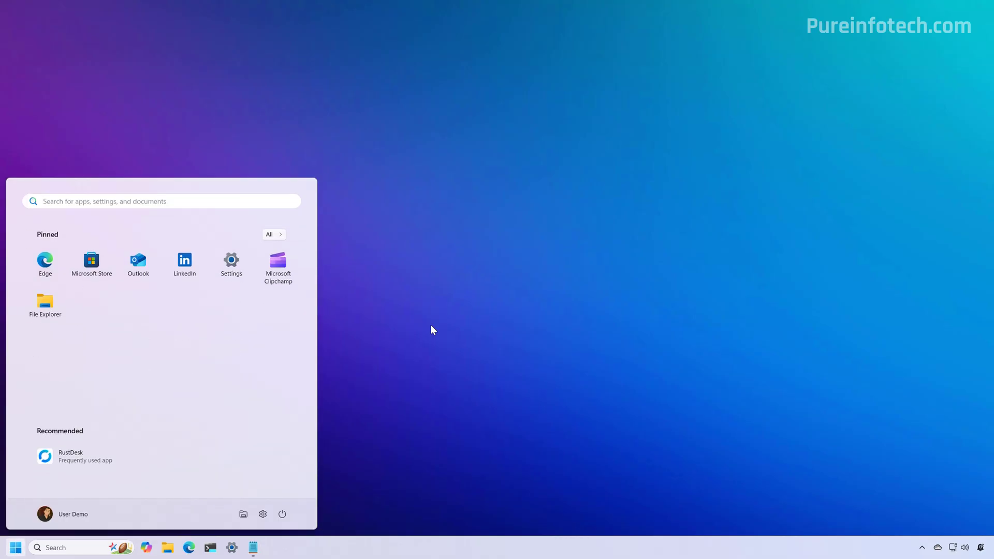
pyautogui.write('setting')
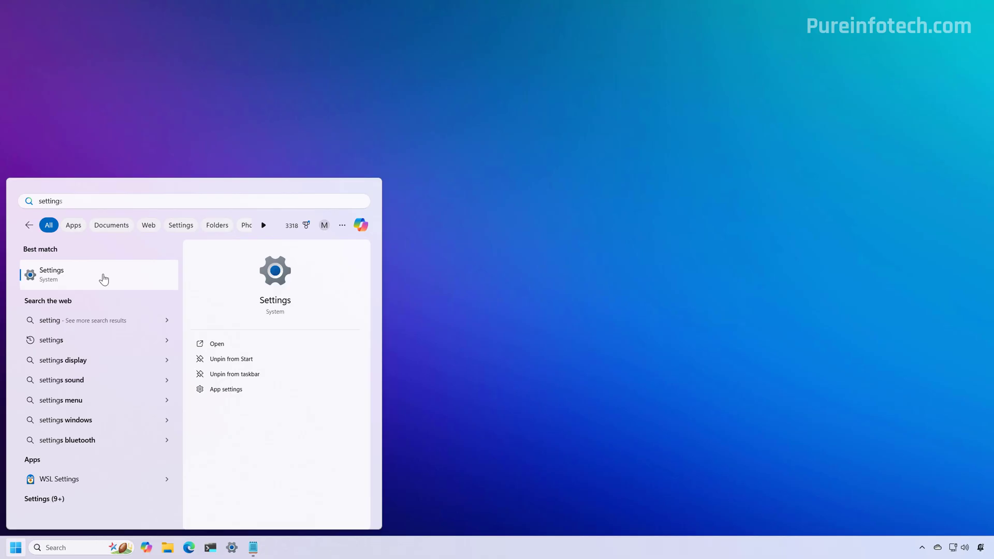
pyautogui.click(102, 278)
pyautogui.scroll(-10, 493, 244)
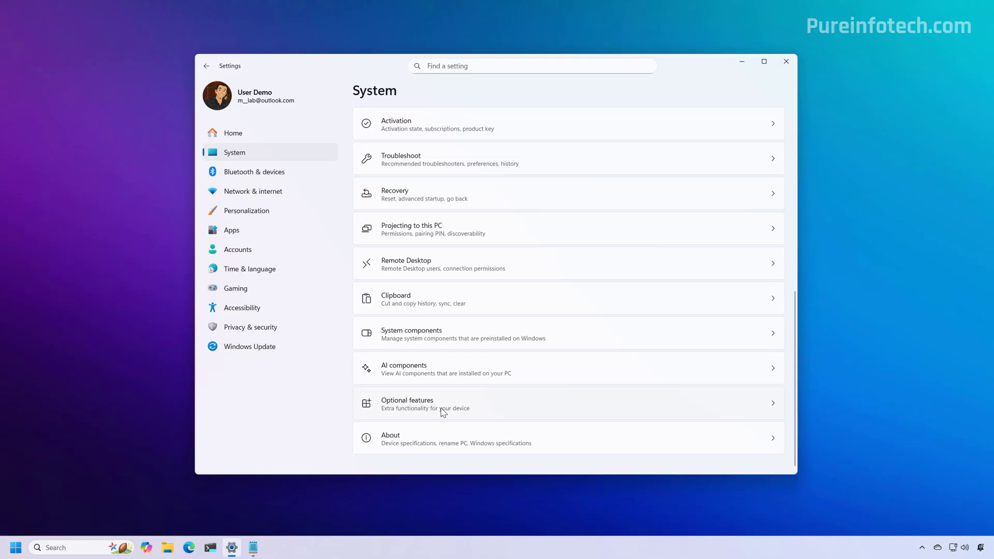
pyautogui.click(442, 413)
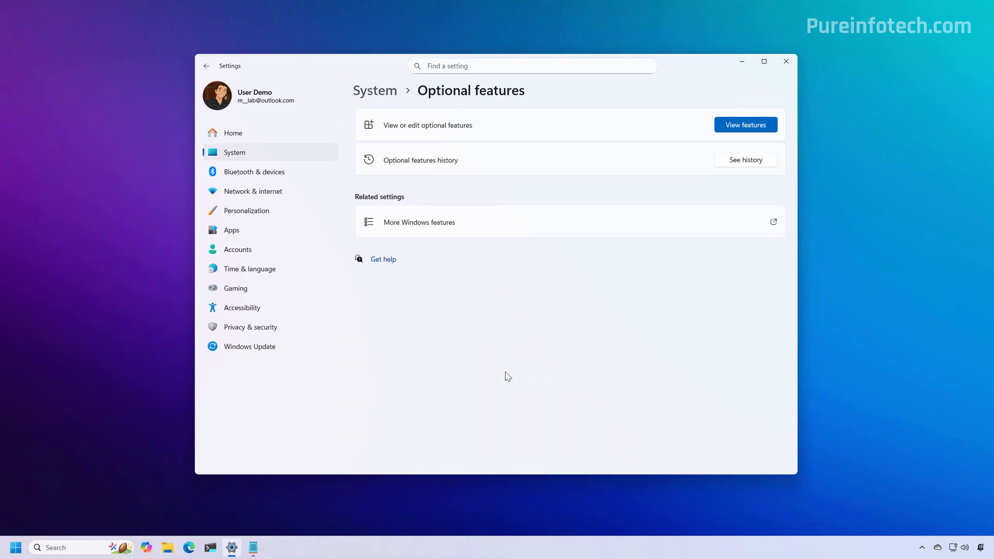
pyautogui.click(417, 227)
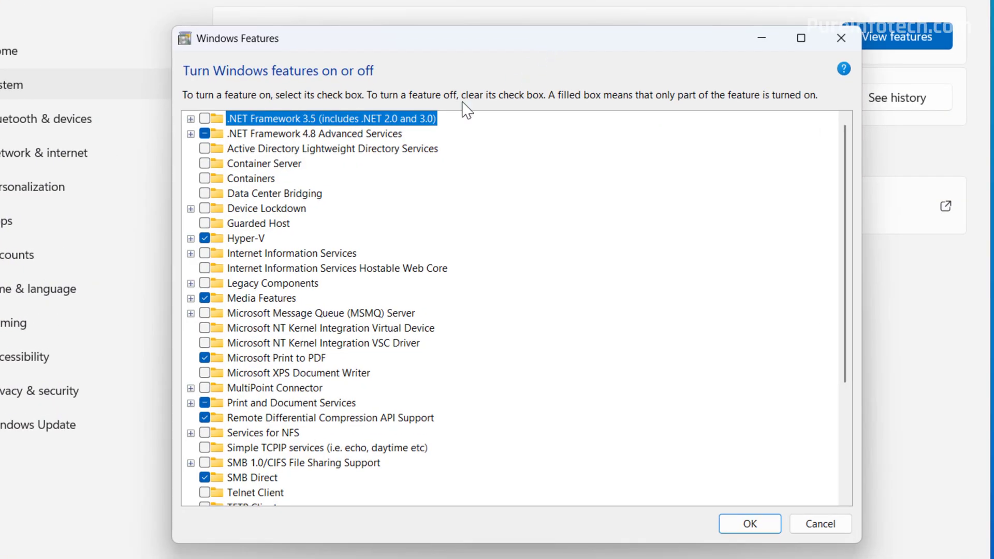
pyautogui.click(191, 239)
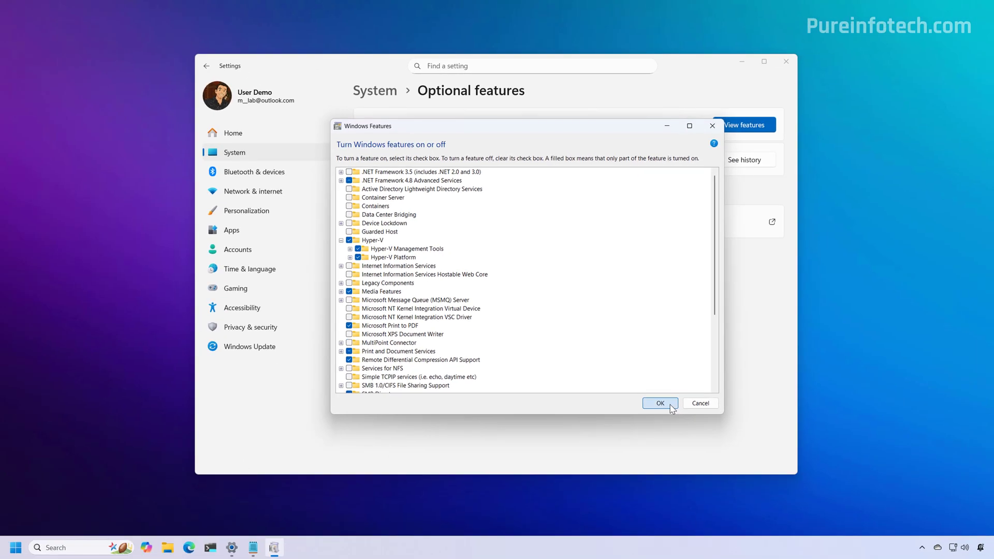
pyautogui.click(765, 526)
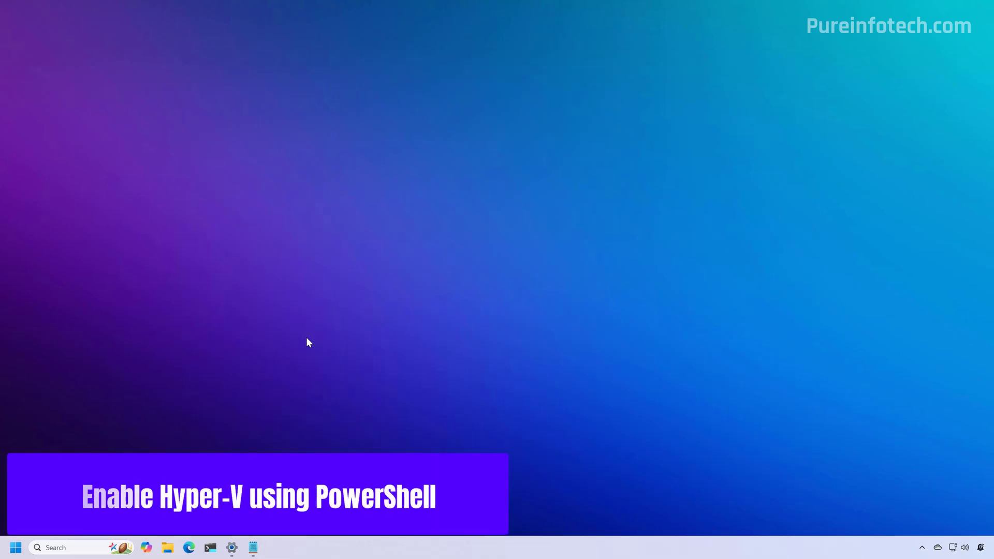
# Launch Terminal Preview as administrator and open a Windows PowerShell tab
pyautogui.press('super')
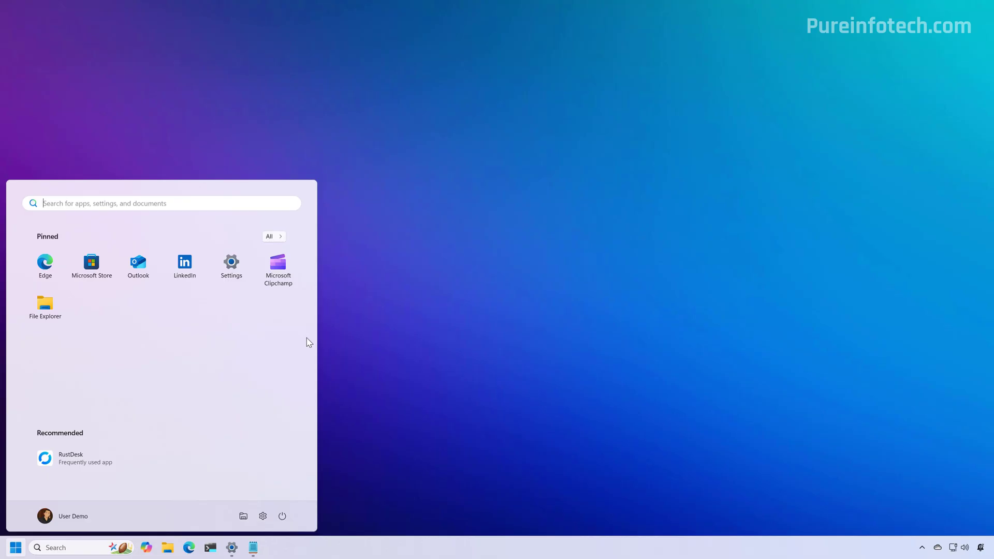
pyautogui.write('termina')
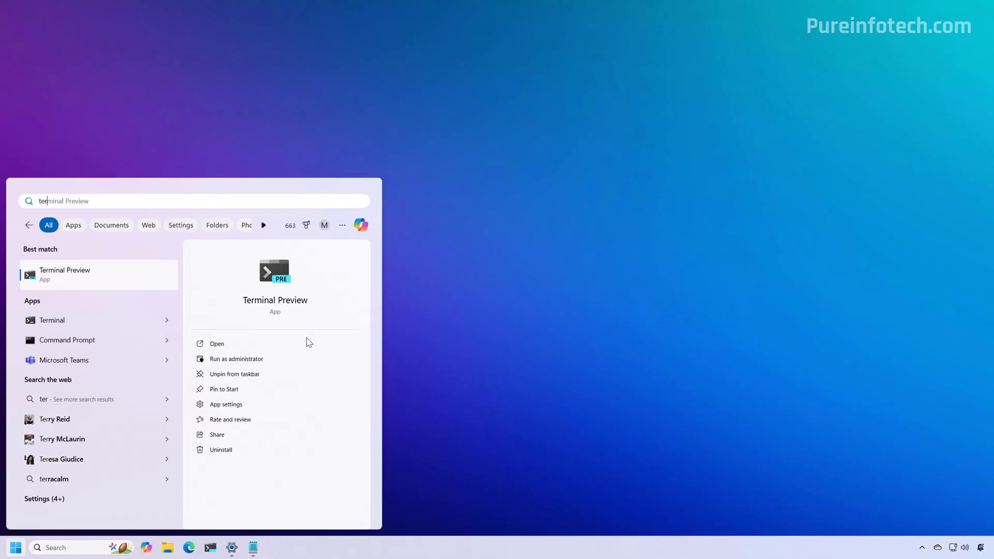
pyautogui.rightClick(108, 276)
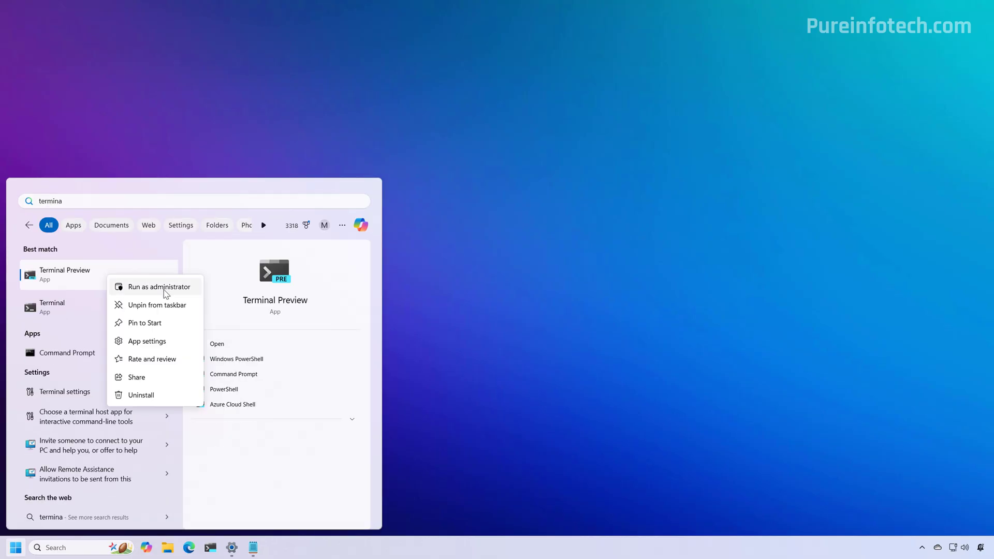
pyautogui.click(166, 288)
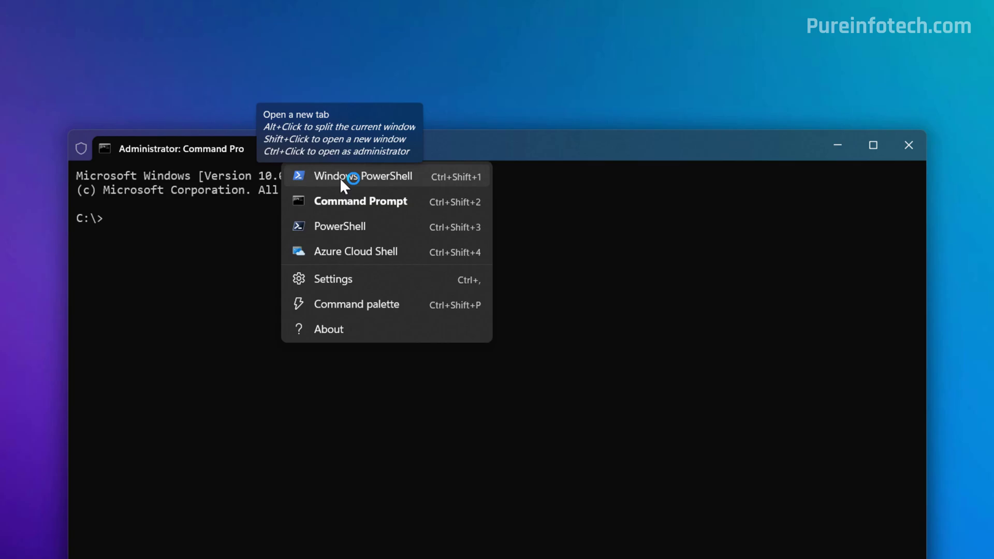
pyautogui.click(340, 178)
# Run Enable-WindowsOptionalFeature -Online -FeatureName Microsoft-Hyper-V-All and answer Y to restart
pyautogui.write('c')
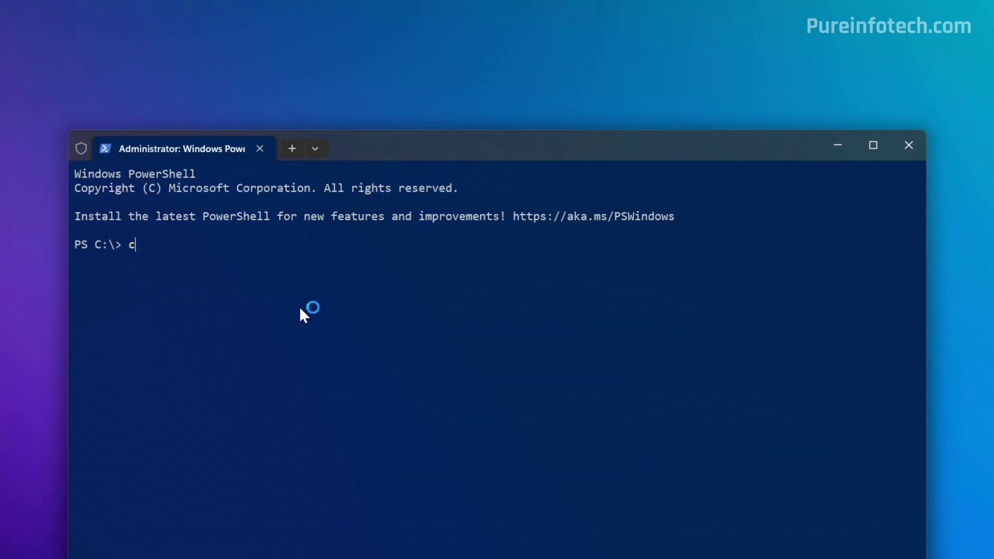
pyautogui.write('ls')
pyautogui.press('Return')
pyautogui.write('Enable-WindowsOptionalFeature -Online -FeatureName Microsoft-Hyper-V-All')
pyautogui.scroll(5, 147, 200)
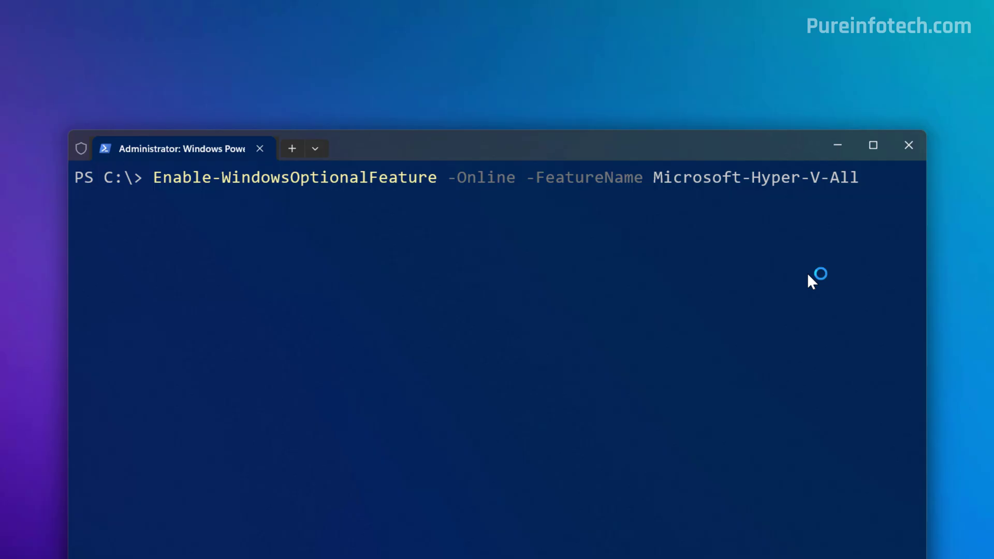
pyautogui.press('Return')
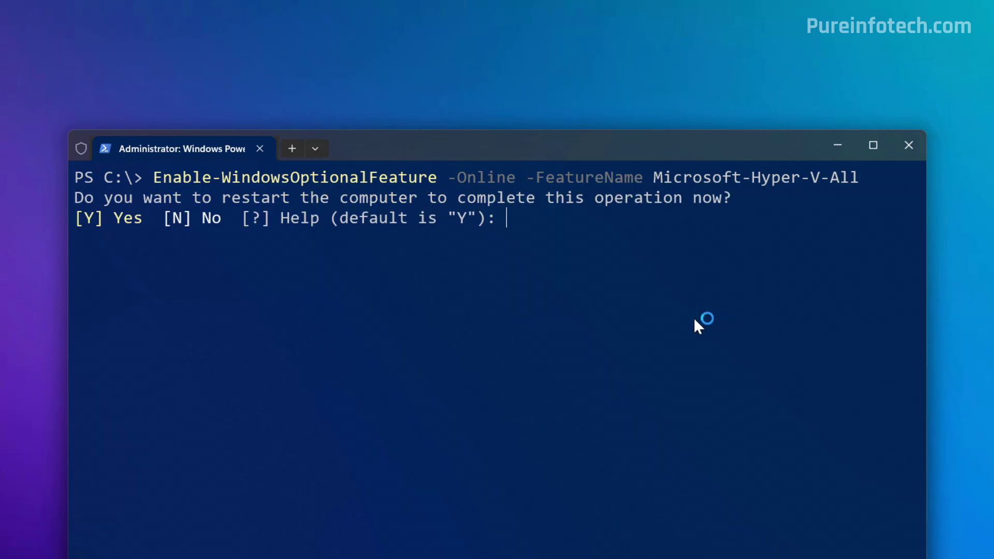
pyautogui.write('y')
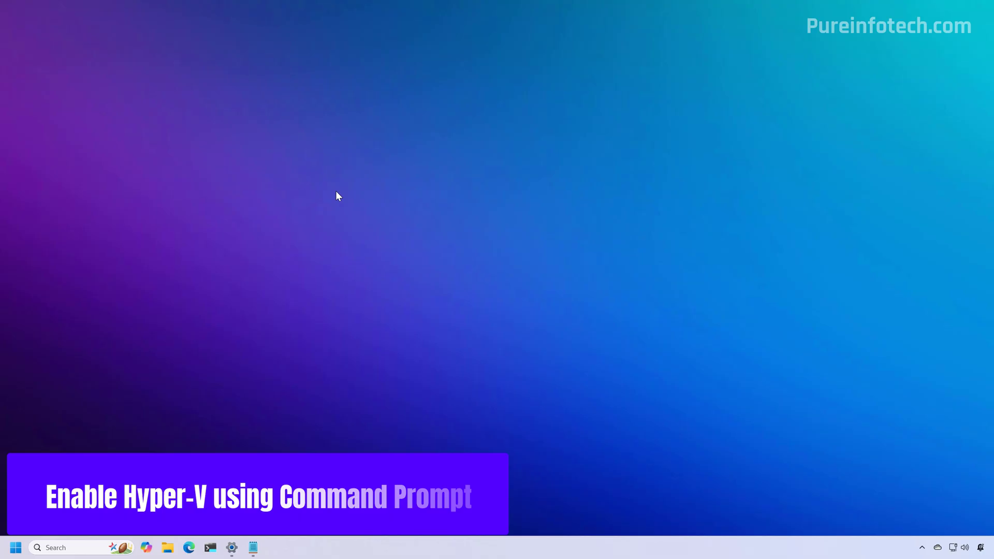
# From an elevated Terminal Preview, run DISM /Online /Enable-Feature /All /FeatureName:Microsoft-Hyper-V
pyautogui.press('super')
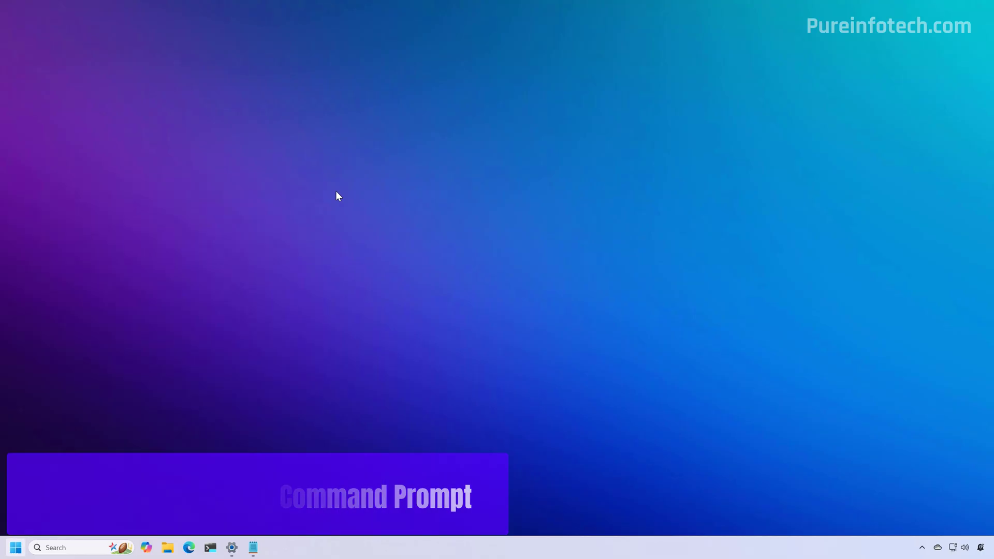
pyautogui.write('termin')
pyautogui.rightClick(104, 278)
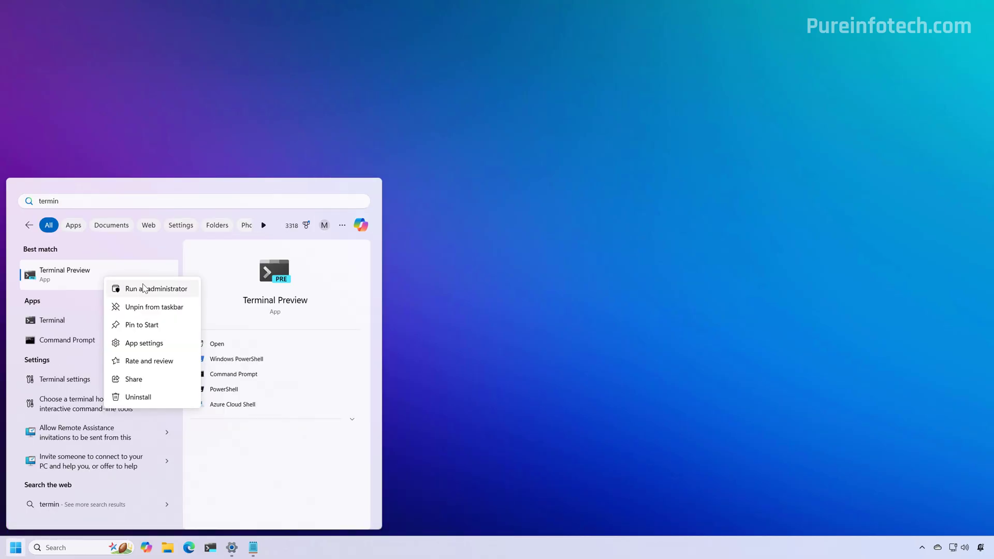
pyautogui.click(144, 288)
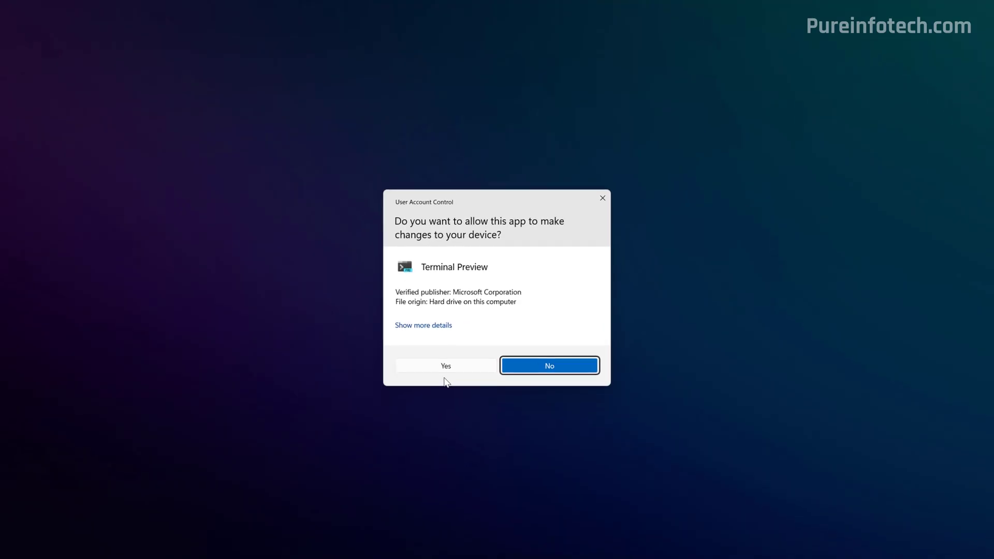
pyautogui.click(446, 367)
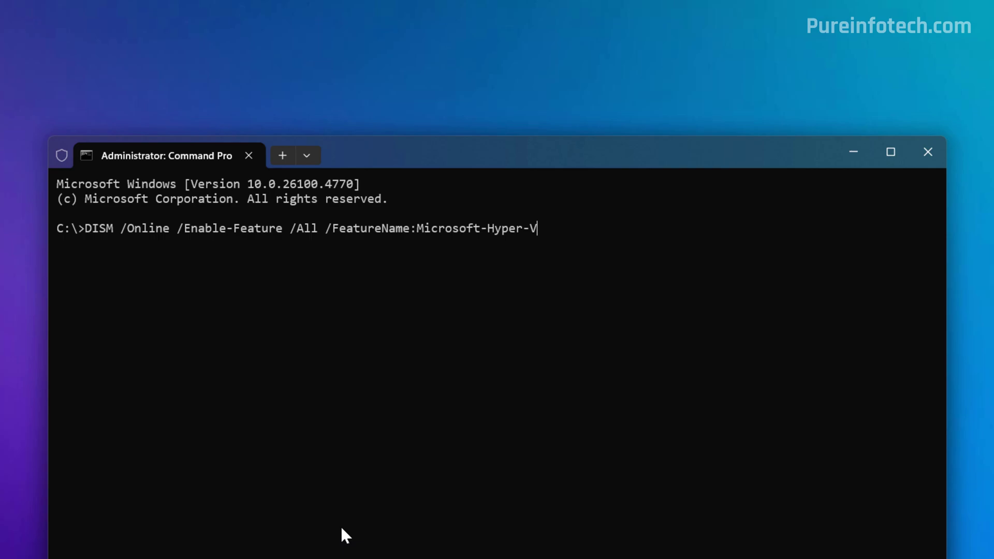
pyautogui.hotkey('ctrl', '+')
pyautogui.hotkey('ctrl', '+')
pyautogui.hotkey('ctrl', '+')
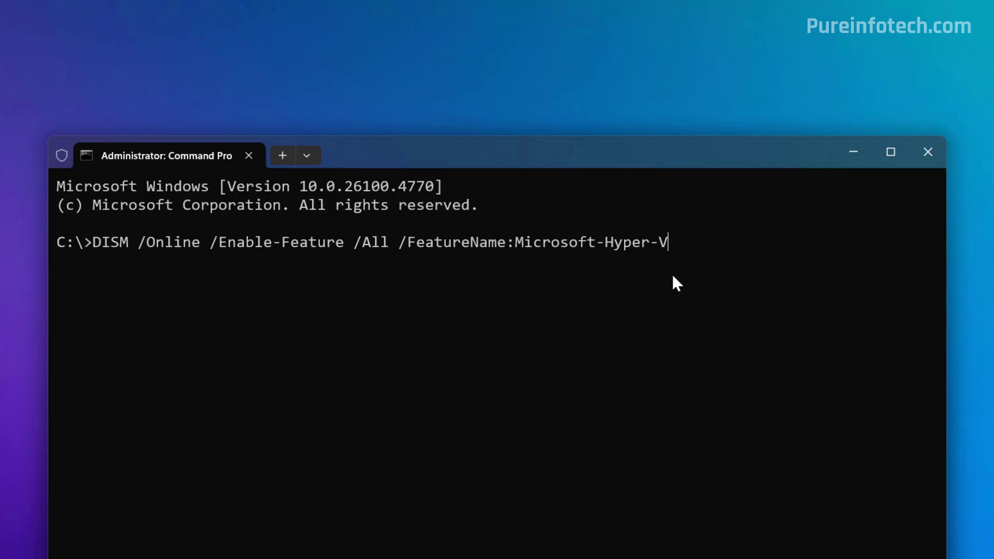
pyautogui.press('Return')
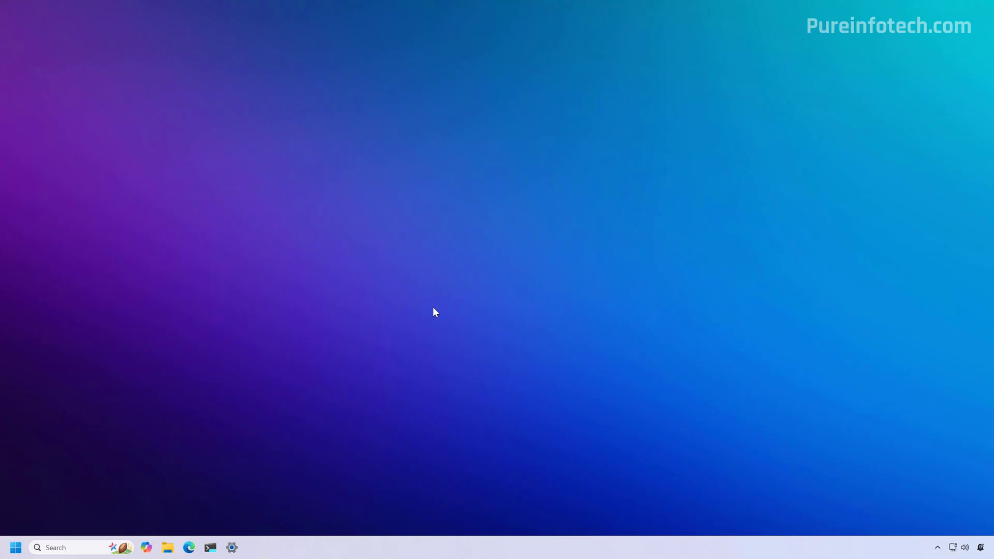
# Open Hyper-V Manager from the Start menu search
pyautogui.press('super')
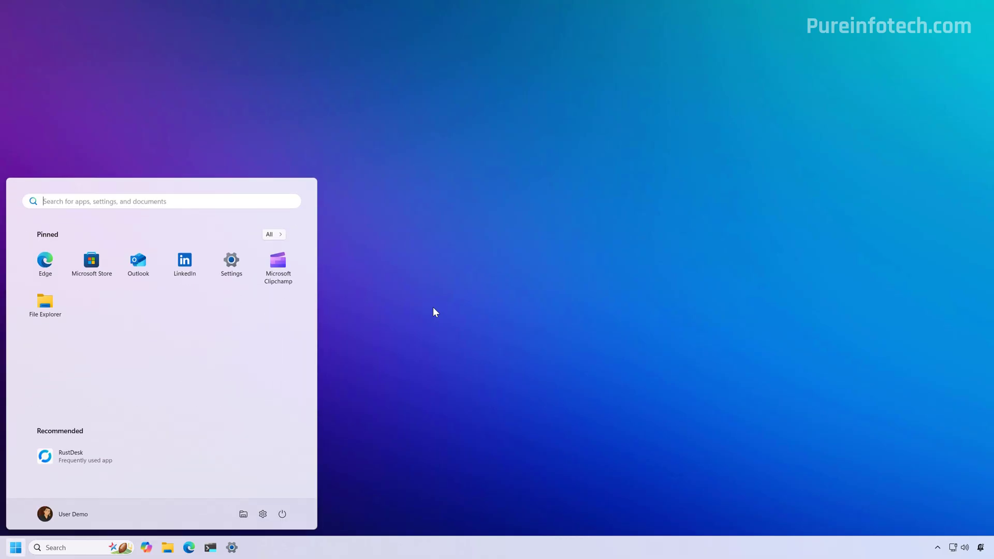
pyautogui.write('hyper')
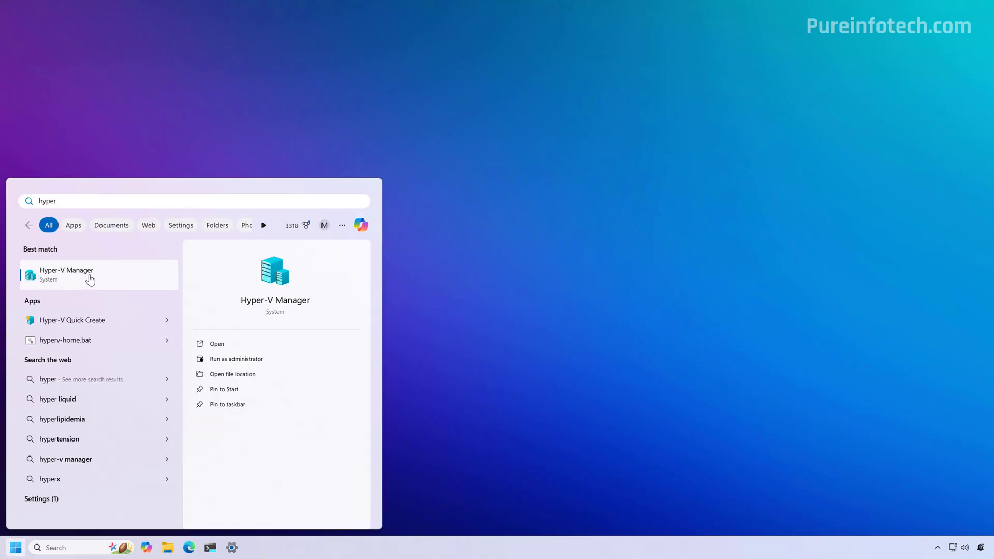
pyautogui.click(87, 276)
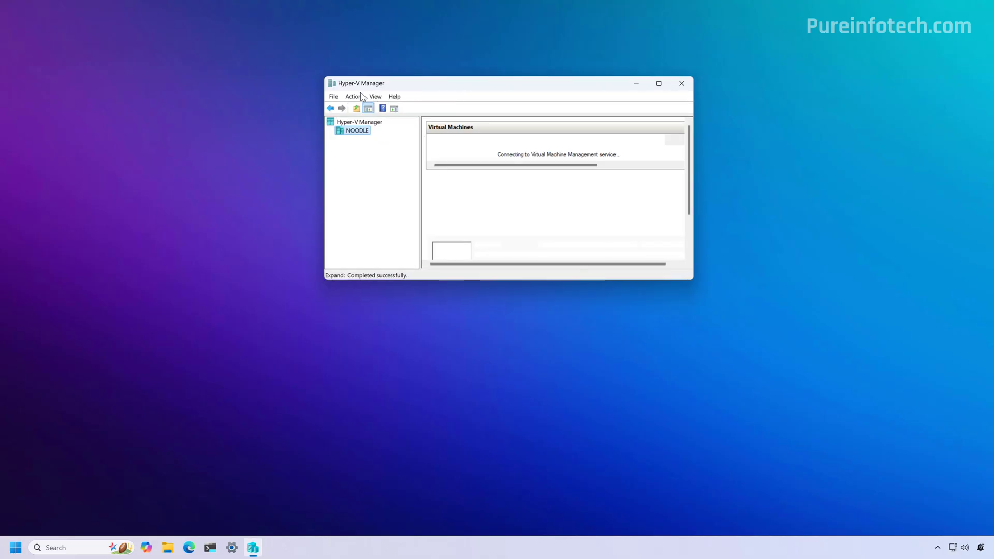
# Preview Quick Create's operating system choices for the NOODLE host, then close the window
pyautogui.rightClick(213, 134)
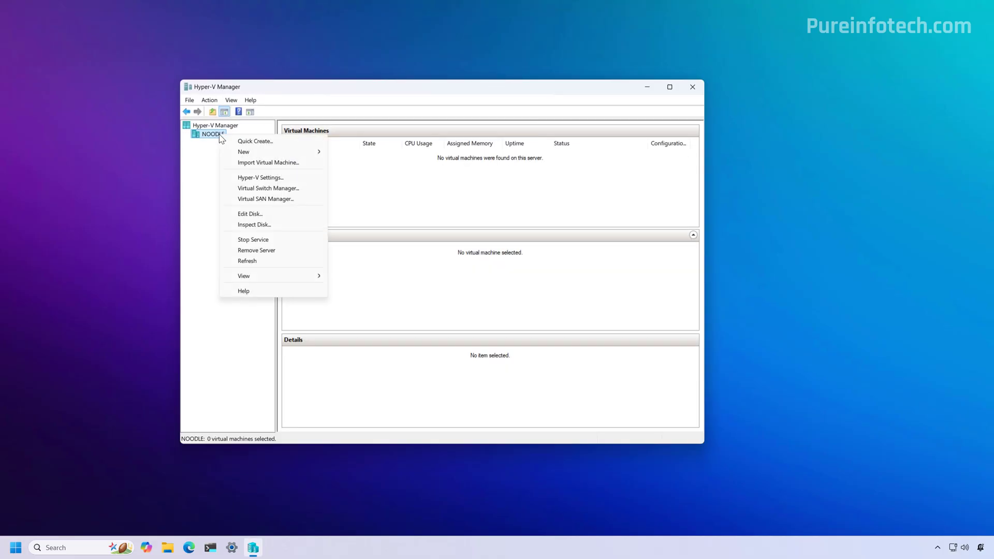
pyautogui.click(293, 145)
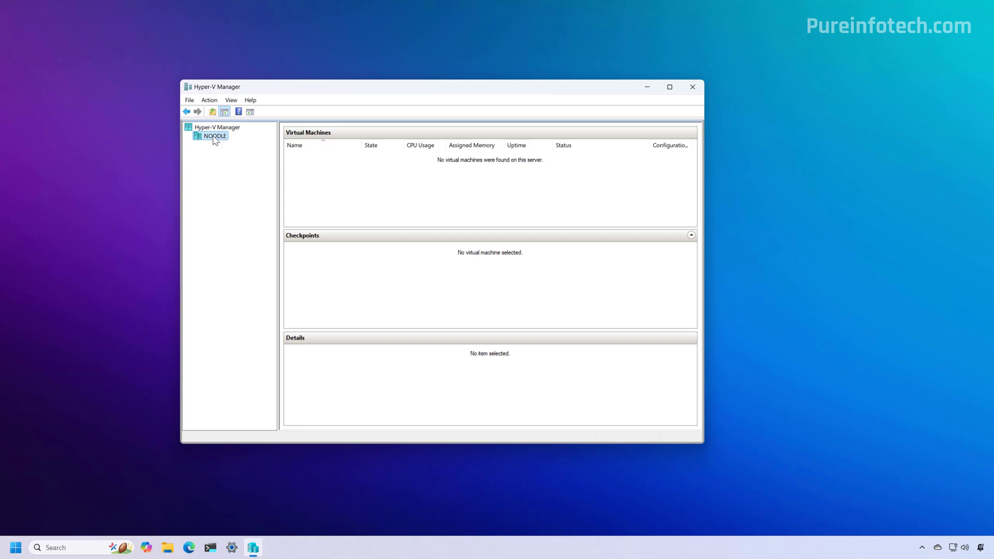
pyautogui.rightClick(221, 137)
pyautogui.click(265, 146)
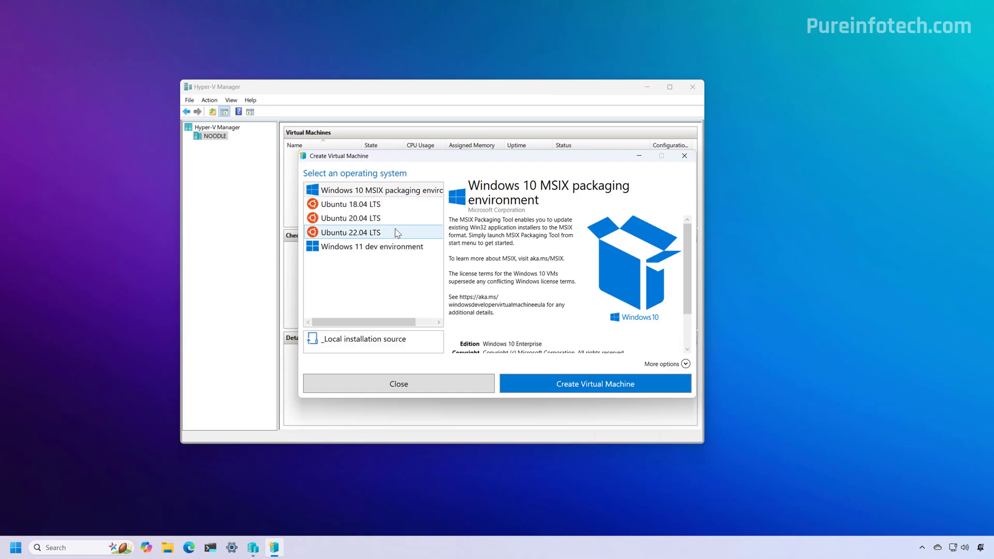
pyautogui.click(685, 155)
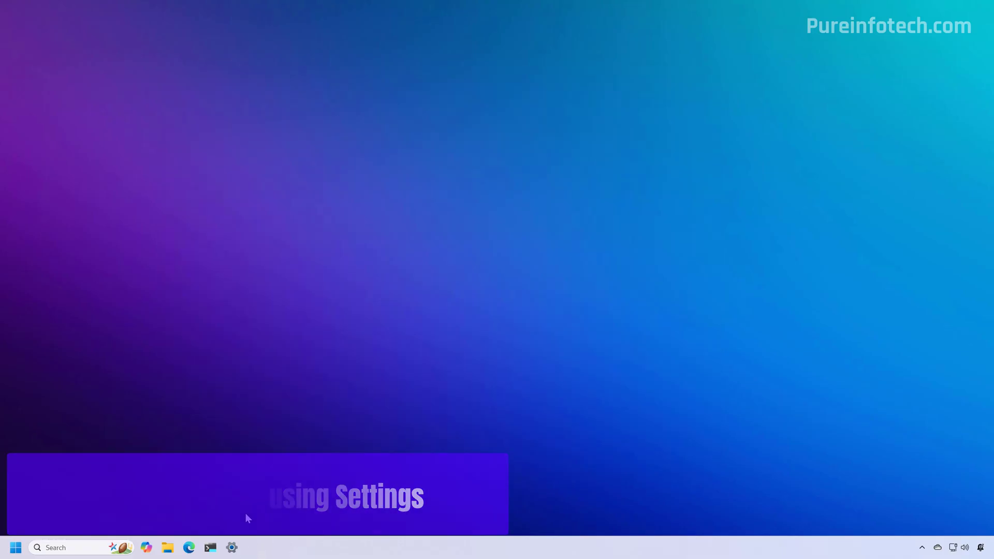
# Uncheck Hyper-V in More Windows features from the Optional features page and apply with OK
pyautogui.click(232, 547)
pyautogui.scroll(-10, 433, 313)
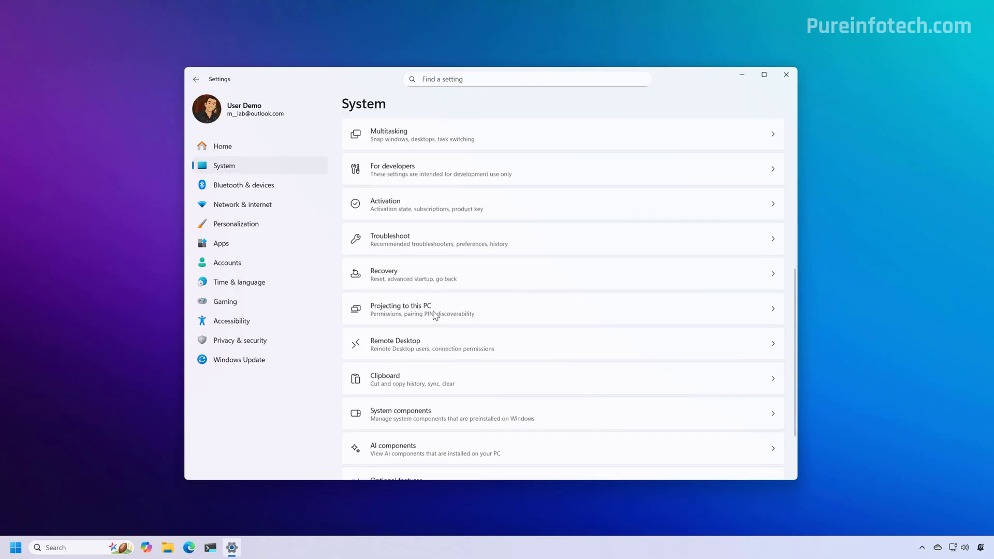
pyautogui.click(403, 410)
pyautogui.click(421, 238)
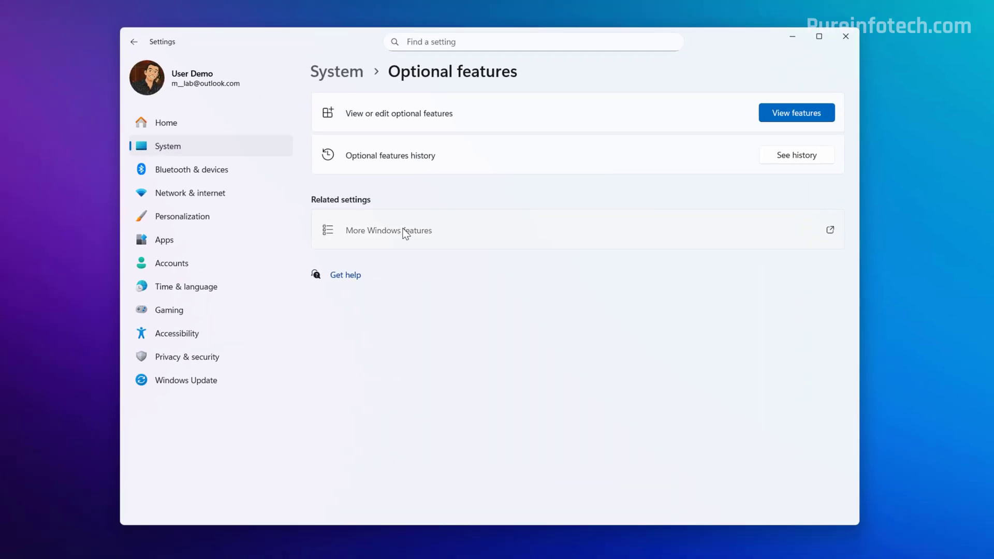
pyautogui.click(392, 294)
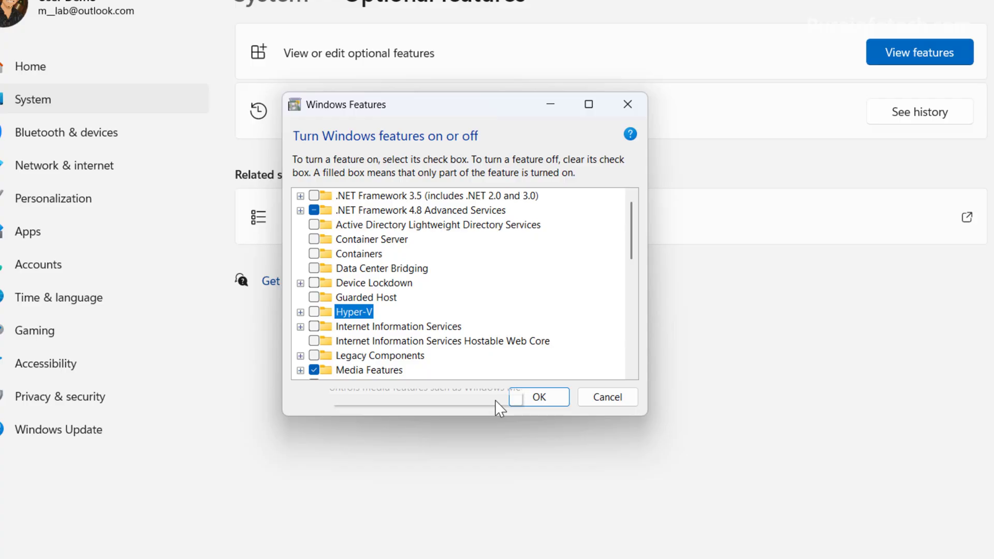
pyautogui.click(537, 400)
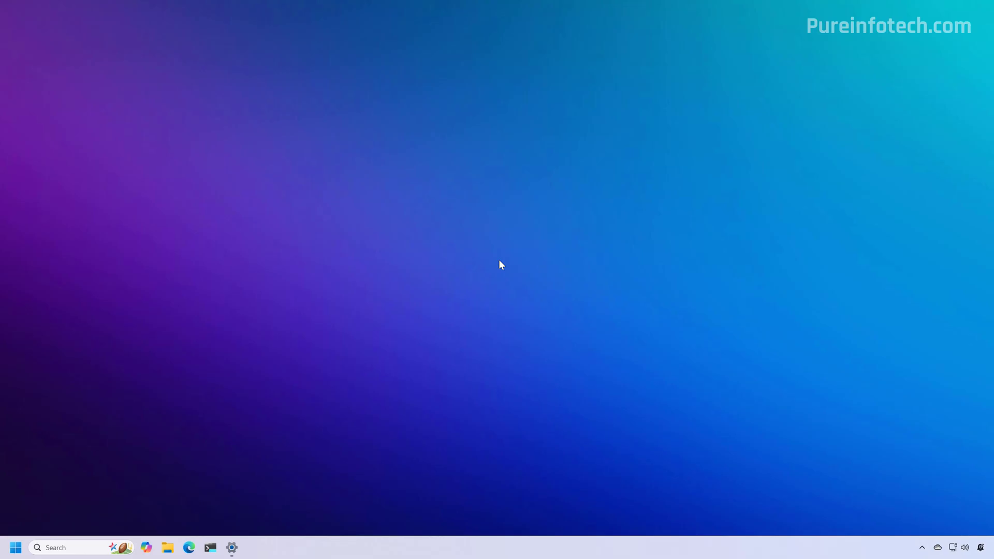
# Launch Terminal Preview as administrator and open a Windows PowerShell session
pyautogui.press('super')
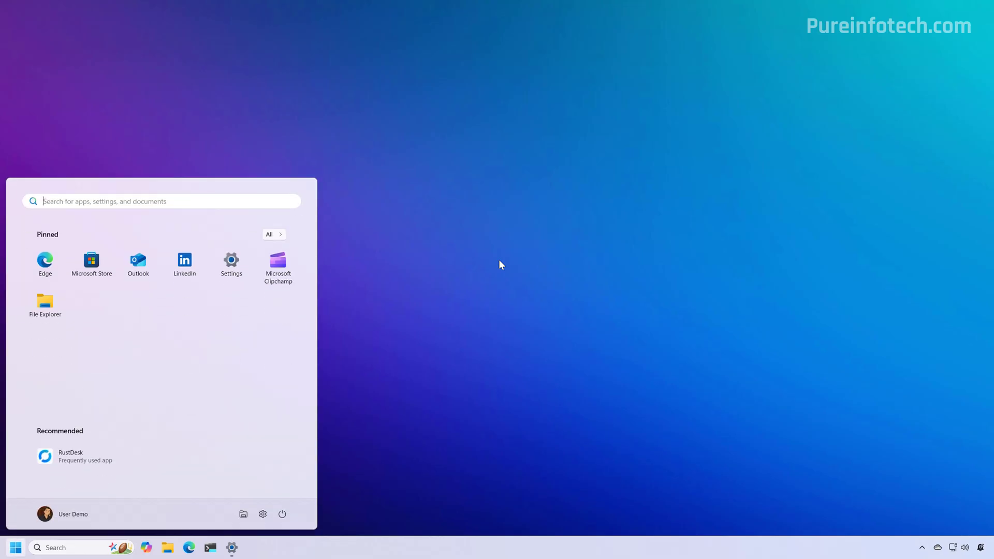
pyautogui.write('termin')
pyautogui.hotkey('shift', 'F10')
pyautogui.press('Down')
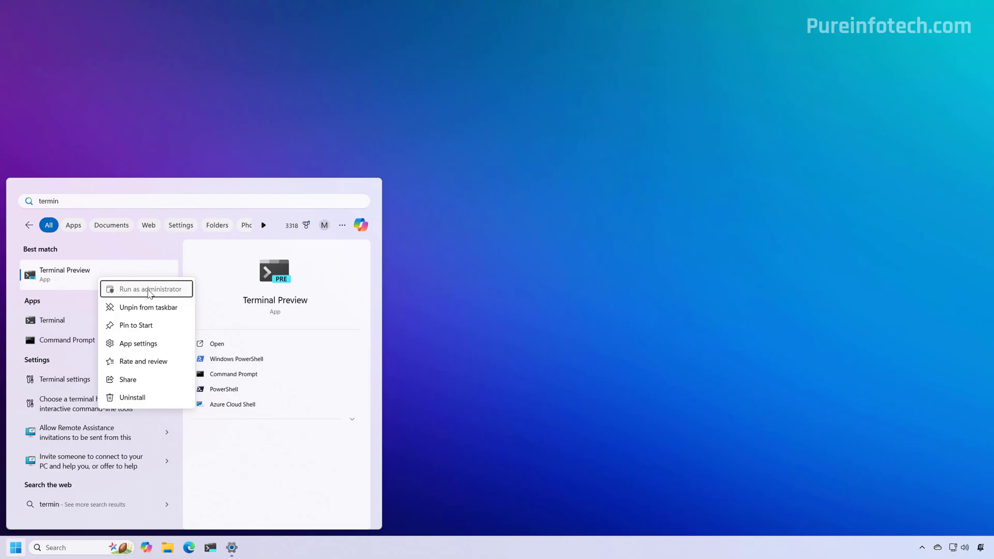
pyautogui.press('Return')
pyautogui.click(441, 356)
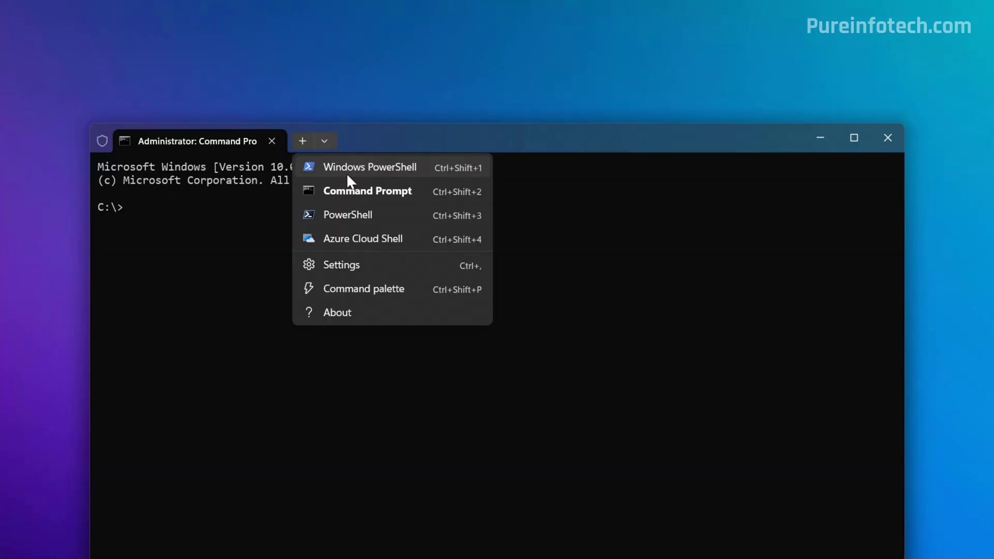
pyautogui.click(346, 174)
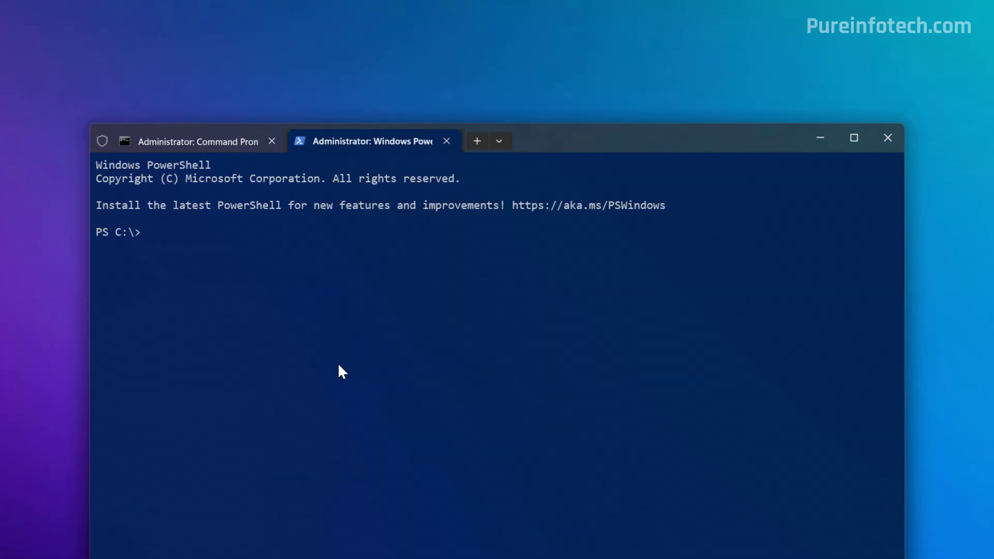
# Run Disable-WindowsOptionalFeature -Online -FeatureName Microsoft-Hyper-V-All and answer Y to restart
pyautogui.write('Disable-WindowsOptionalFeature -Online -FeatureName Microsoft-Hyper-V-All')
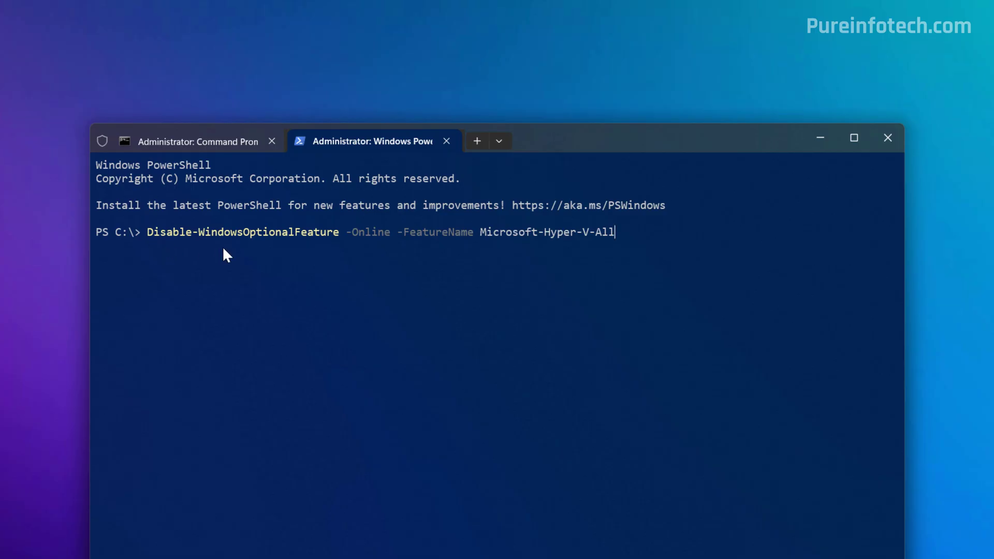
pyautogui.hotkey('ctrl', '=')
pyautogui.hotkey('ctrl', '=')
pyautogui.hotkey('ctrl', '=')
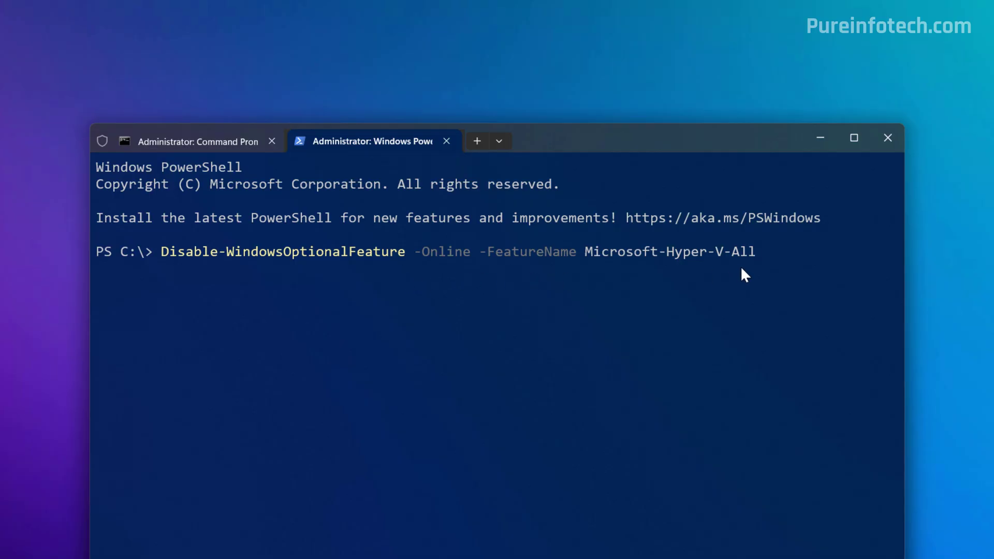
pyautogui.press('Return')
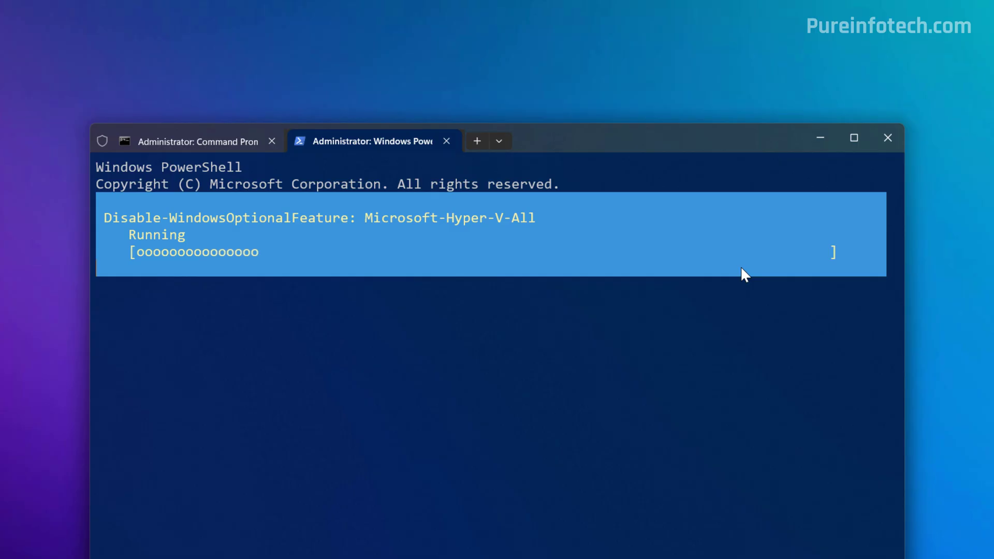
pyautogui.write('y')
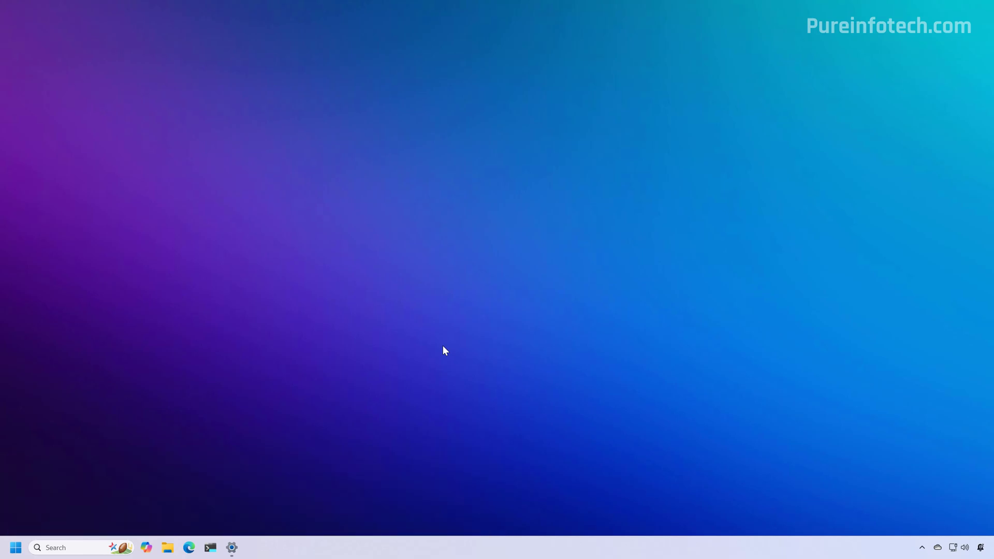
# Open an elevated Terminal and paste DISM /Online /Disable-Feature:Microsoft-Hyper-V without running it
pyautogui.press('super')
pyautogui.write('temin')
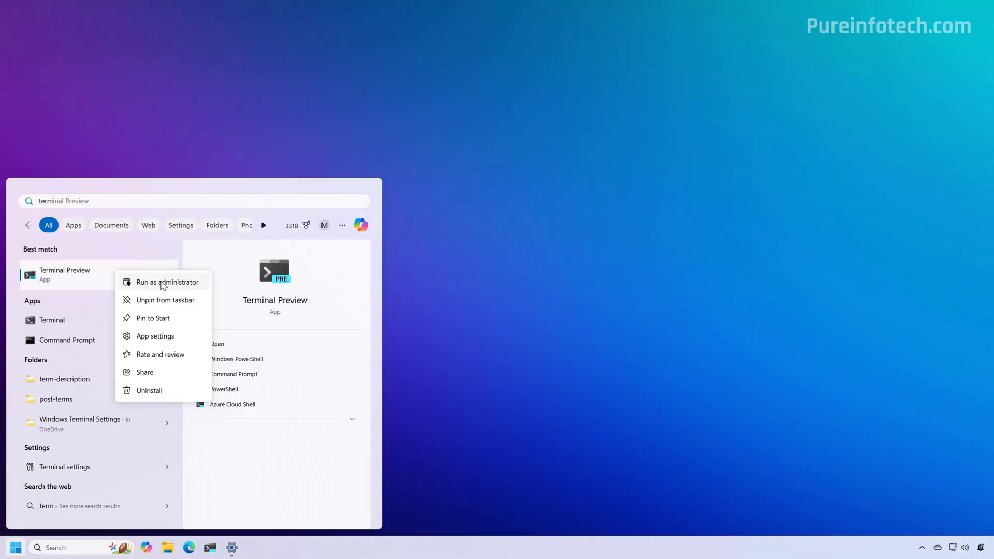
pyautogui.click(160, 283)
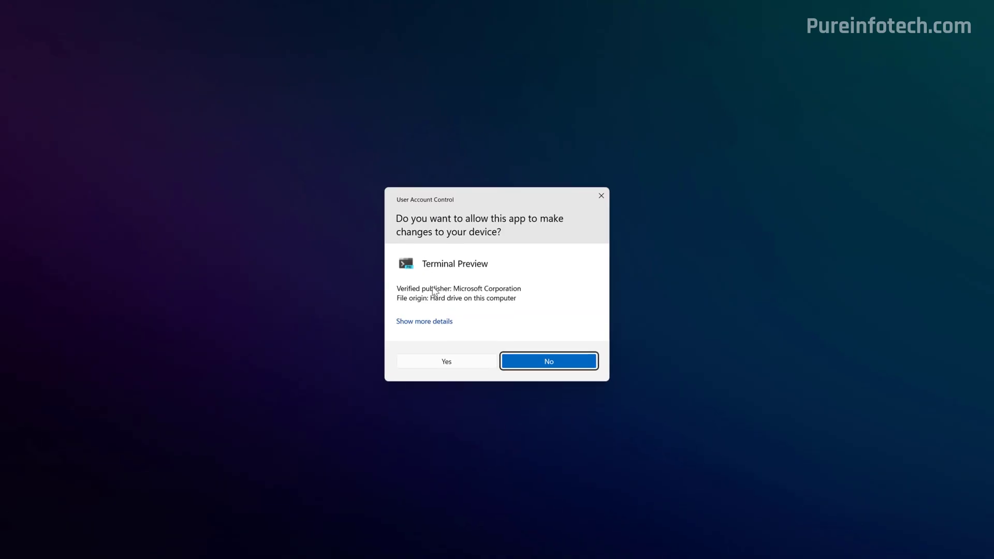
pyautogui.click(451, 363)
pyautogui.write('DISM /Online /Disable-Feature:Microsoft-Hyper-V')
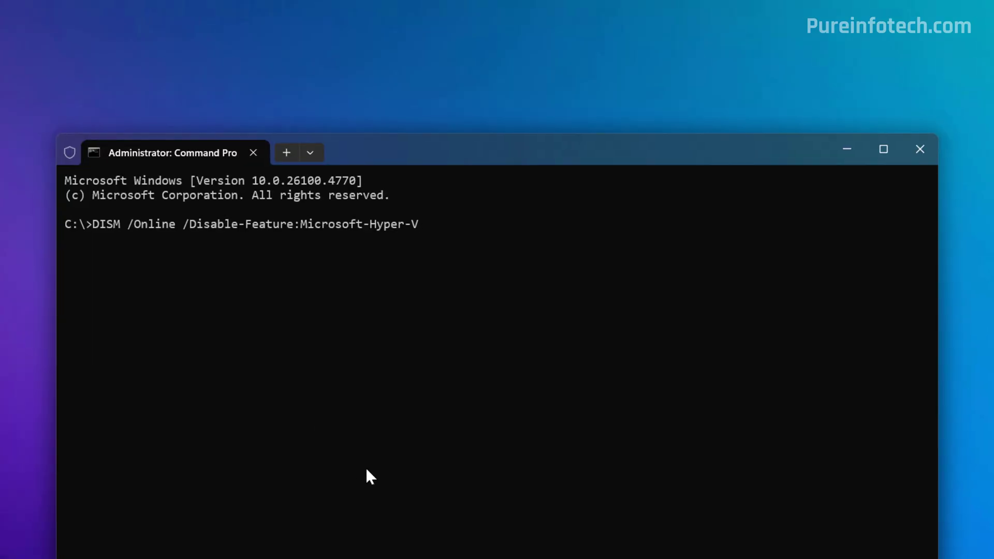